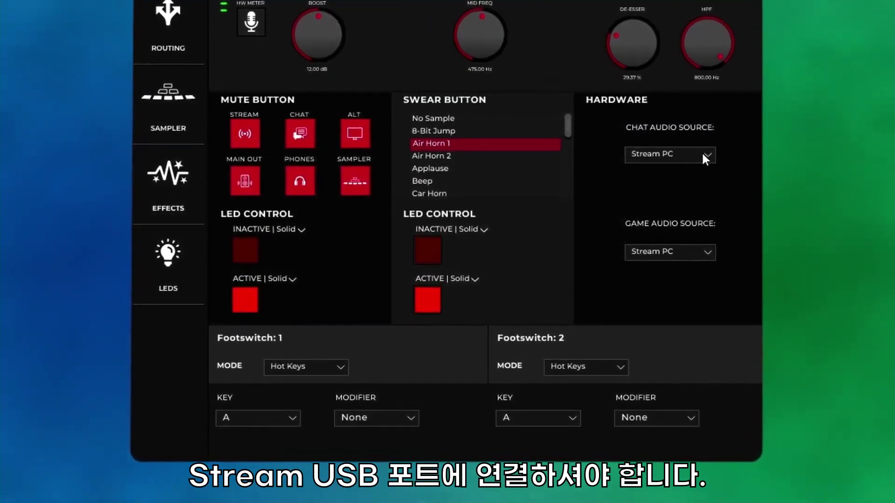
# - Open the Chat Audio Source dropdown in Setup > Hardware and keep it on Stream PC
pyautogui.click(702, 156)
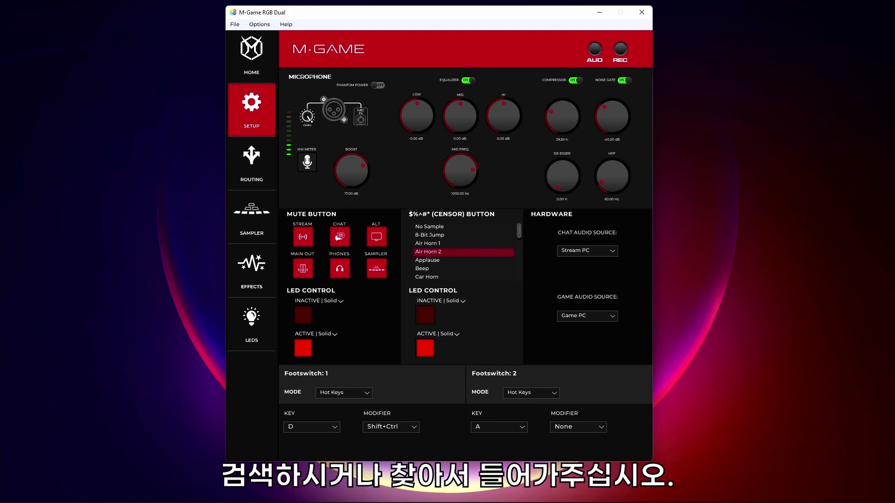
# - Open the Windows 11 Sound settings page from the taskbar speaker icon
pyautogui.press('super')
pyautogui.write('sound settings')
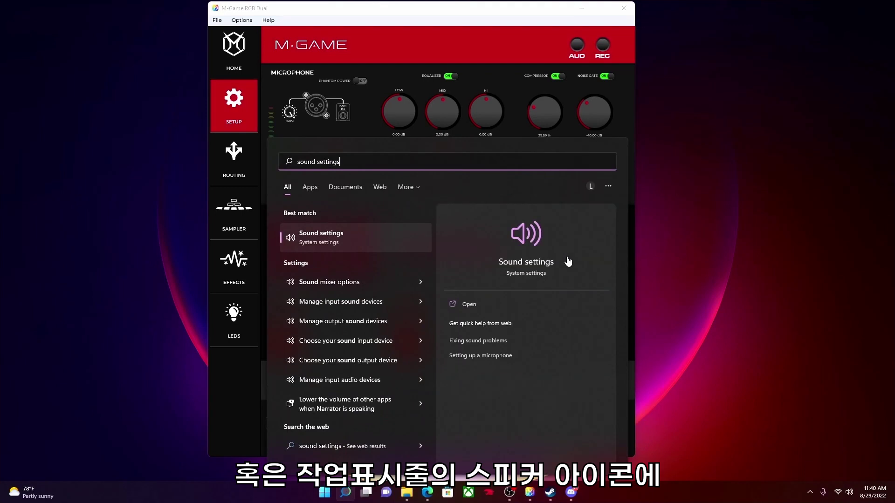
pyautogui.press('Escape')
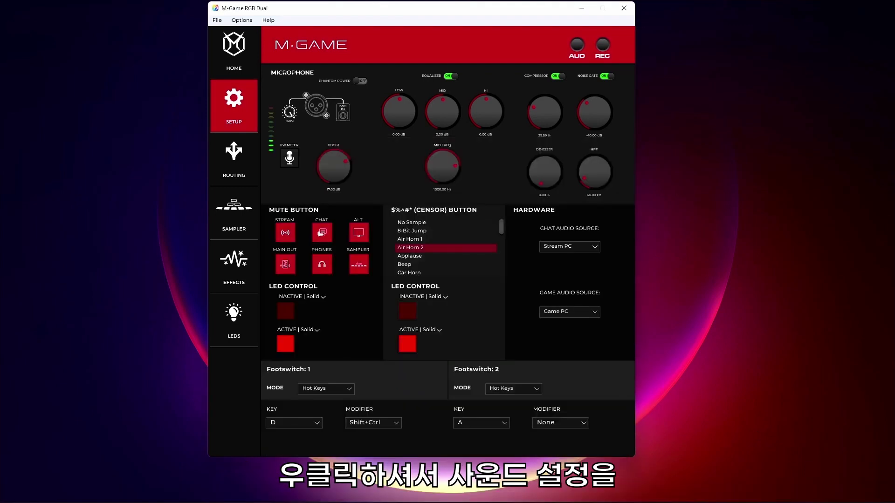
pyautogui.rightClick(849, 492)
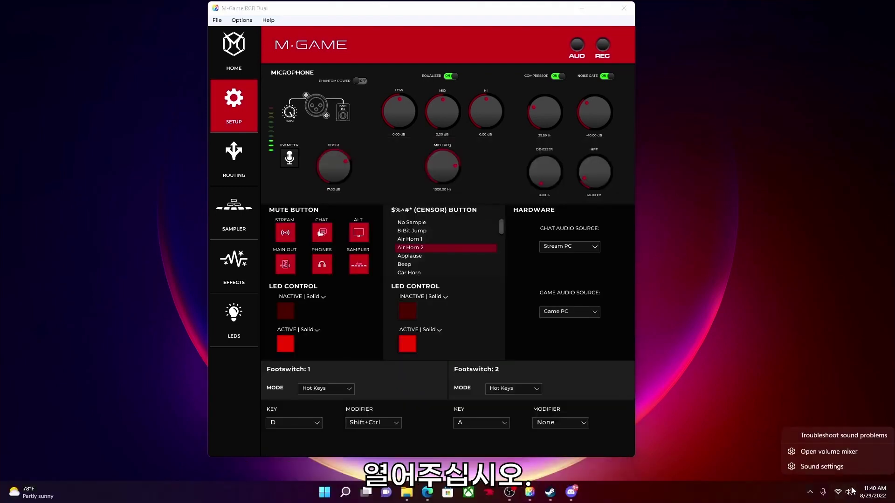
pyautogui.click(855, 471)
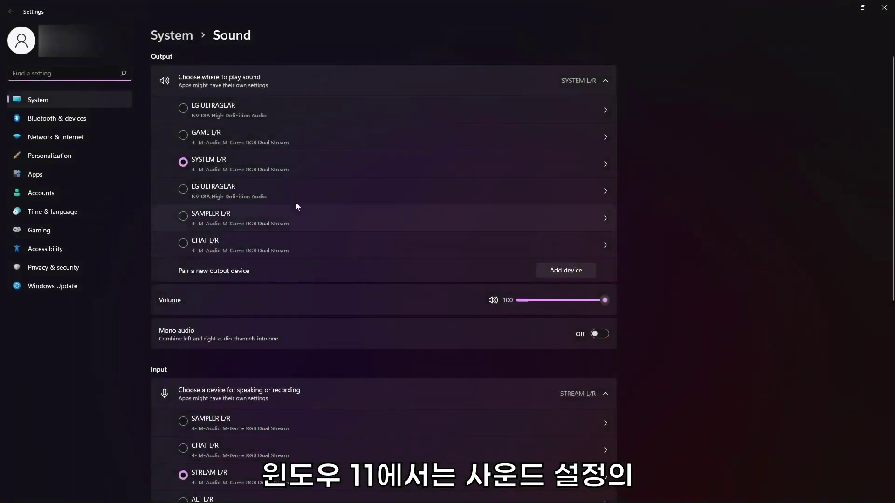
# - Scroll down to the Advanced section and open the Volume mixer
pyautogui.scroll(-5, 182, 164)
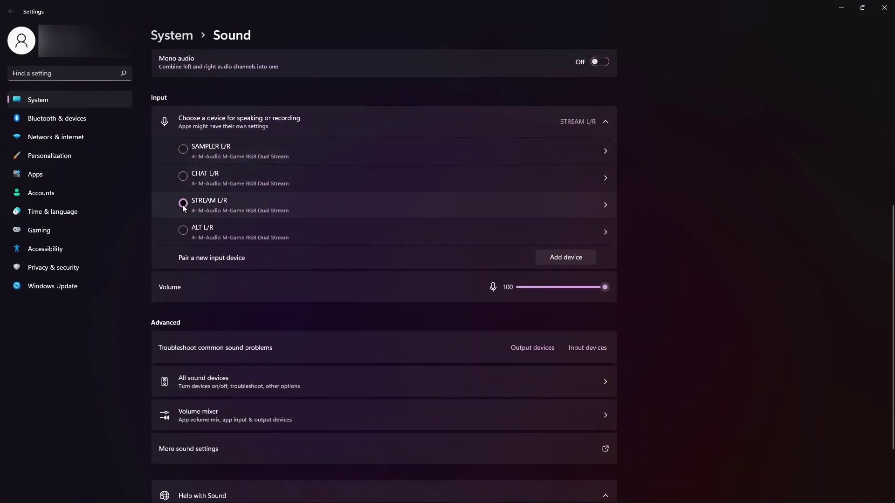
pyautogui.scroll(-2, 182, 205)
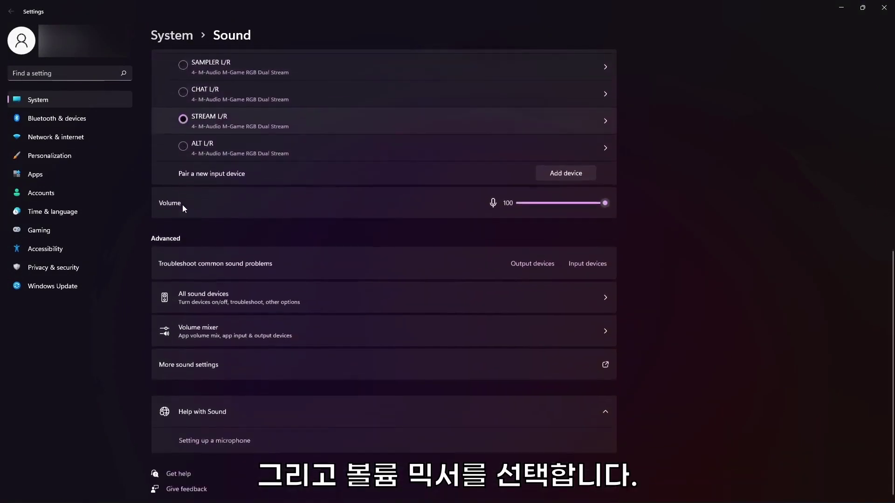
pyautogui.click(343, 331)
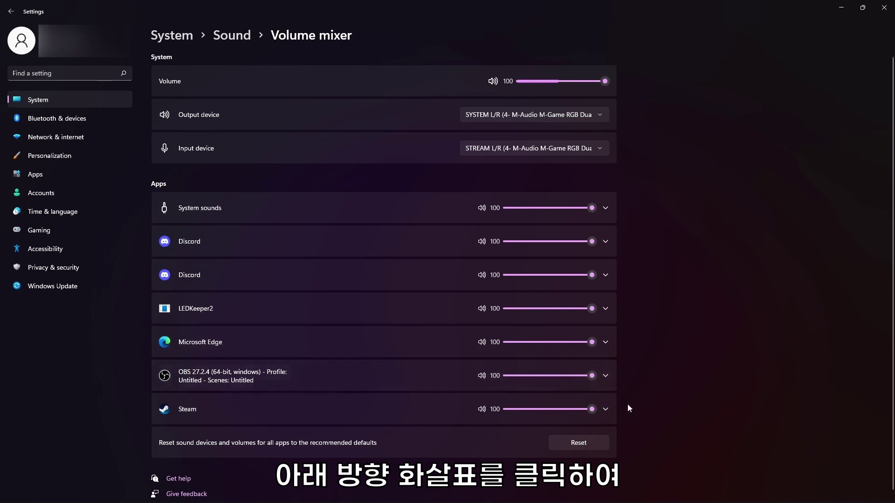
# - Reset Steam's output device to Default in the Volume mixer
pyautogui.click(606, 410)
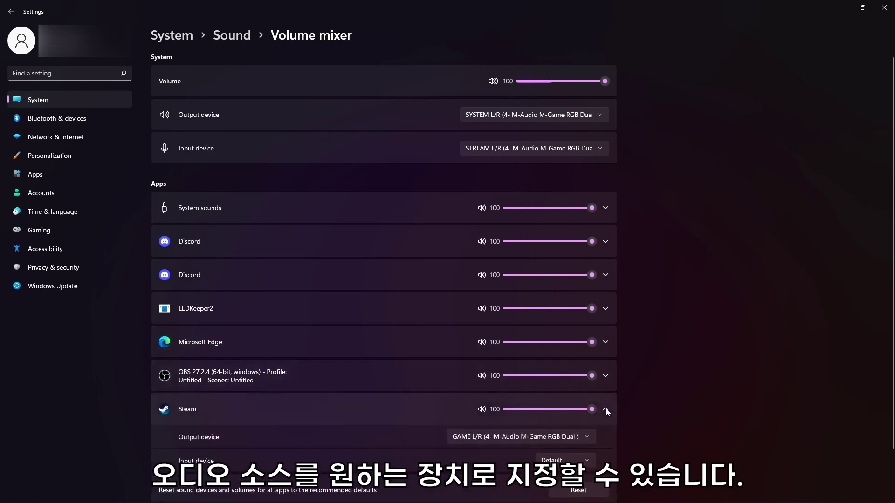
pyautogui.click(588, 434)
pyautogui.click(566, 387)
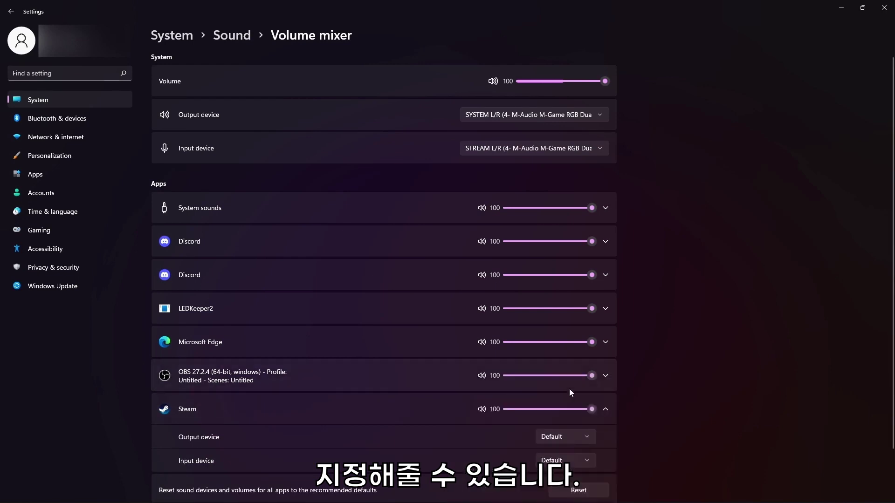
pyautogui.click(605, 409)
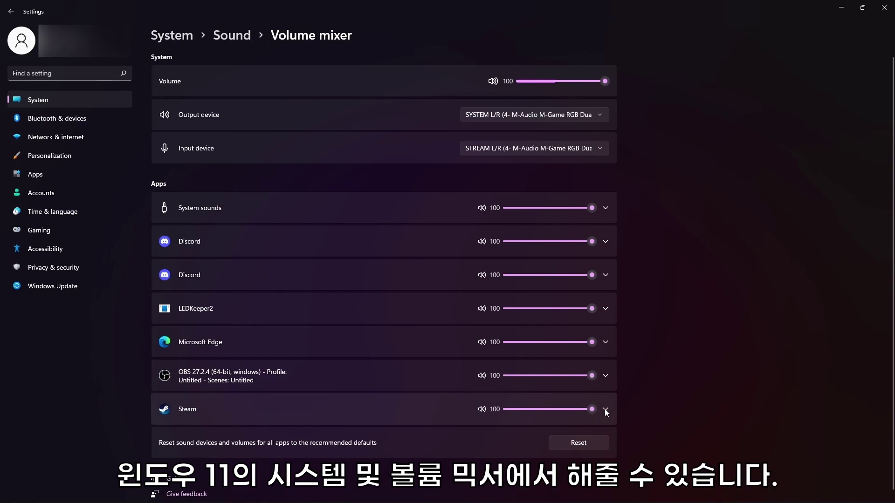
# - Set Steam's output device to GAME L/R (M-Audio M-Game RGB Dual Stream)
pyautogui.click(605, 410)
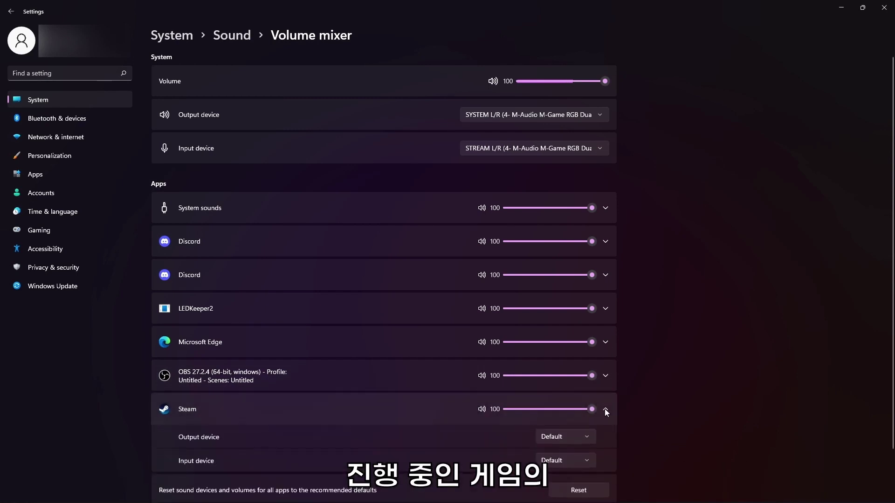
pyautogui.click(588, 437)
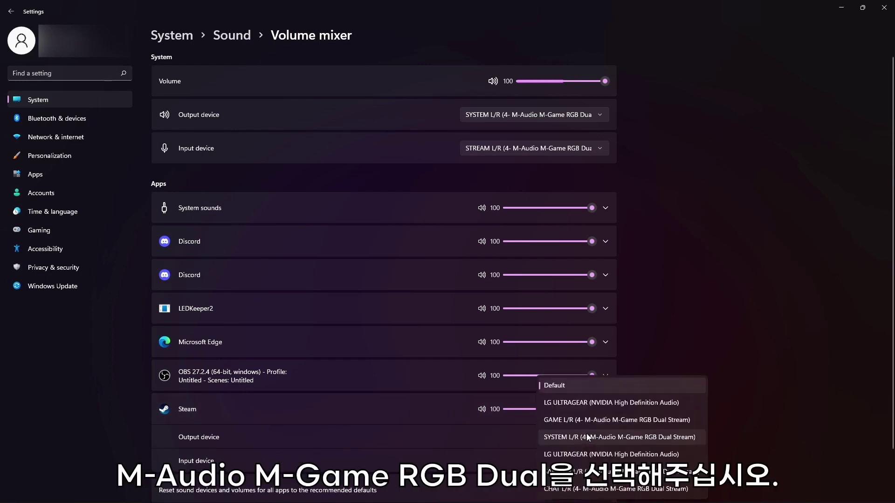
pyautogui.click(624, 421)
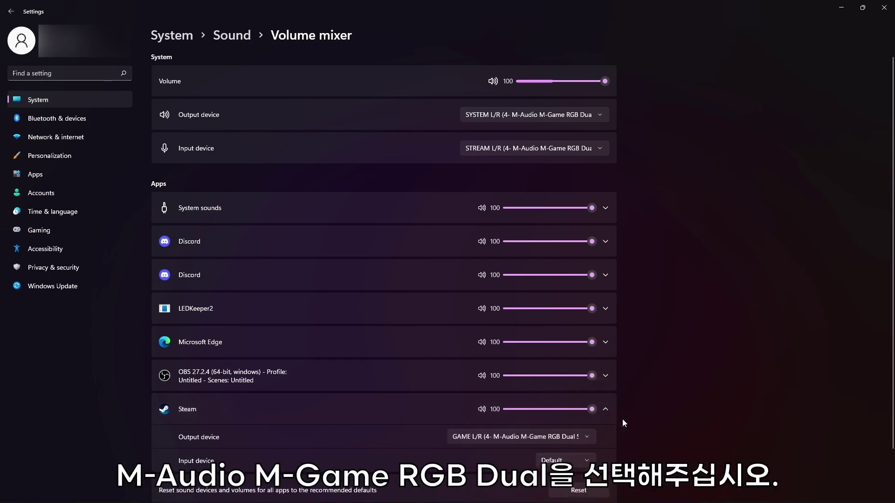
pyautogui.click(604, 409)
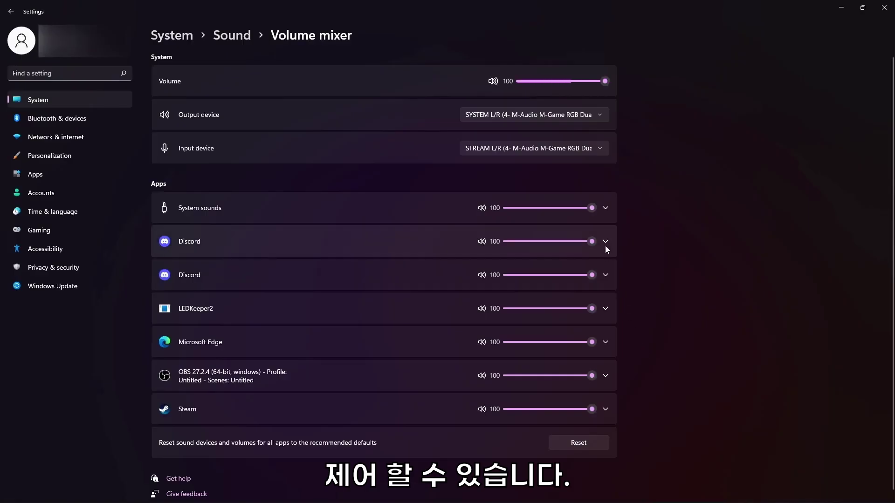
pyautogui.click(606, 242)
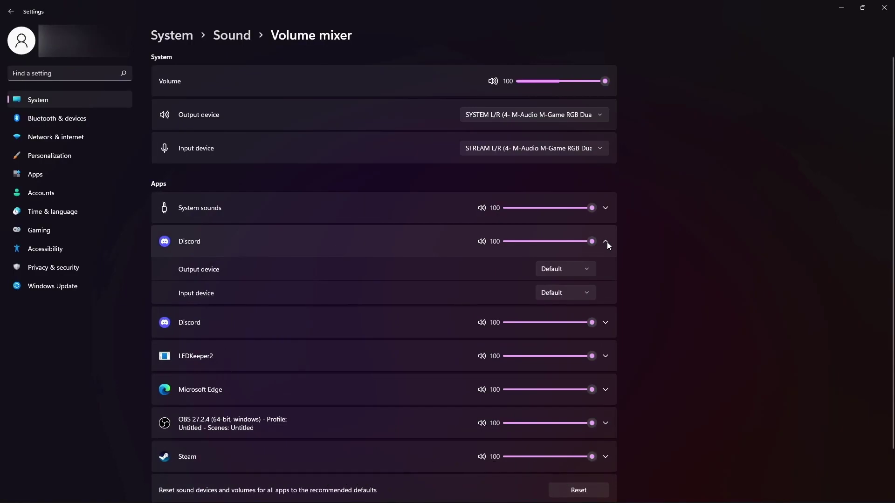
# - Set Discord's output and input devices to CHAT L/R, then collapse its row
pyautogui.click(585, 273)
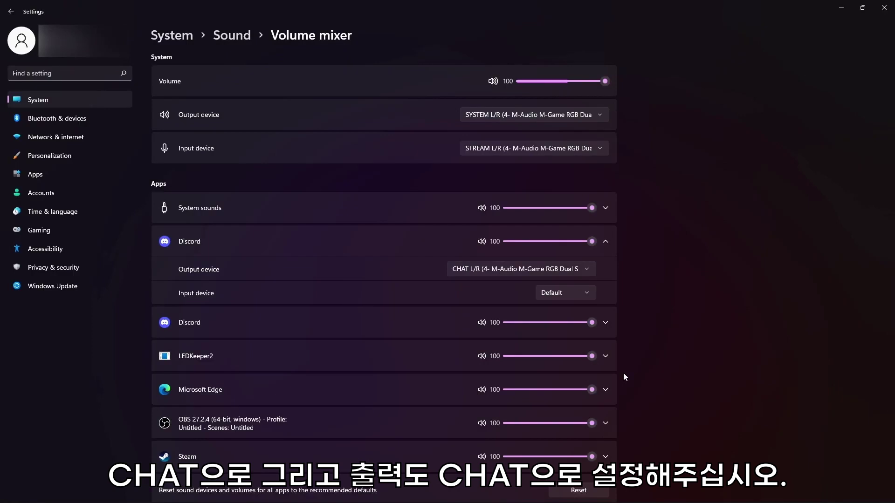
pyautogui.click(570, 293)
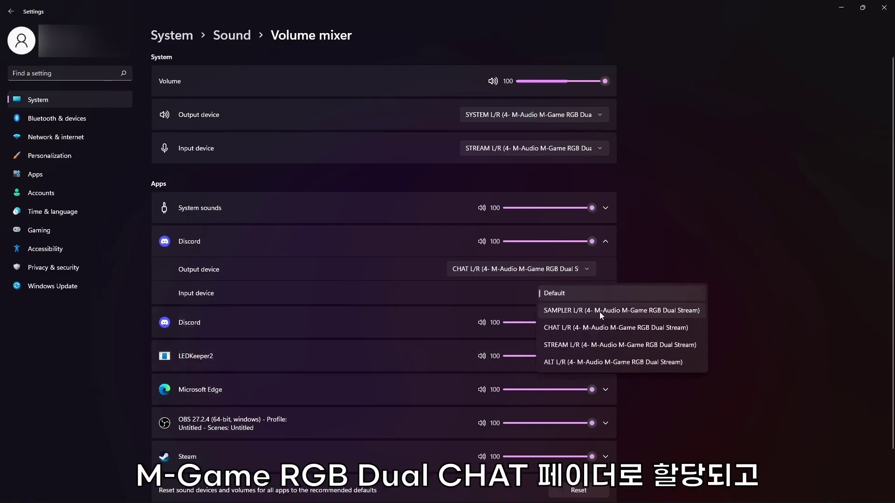
pyautogui.click(616, 327)
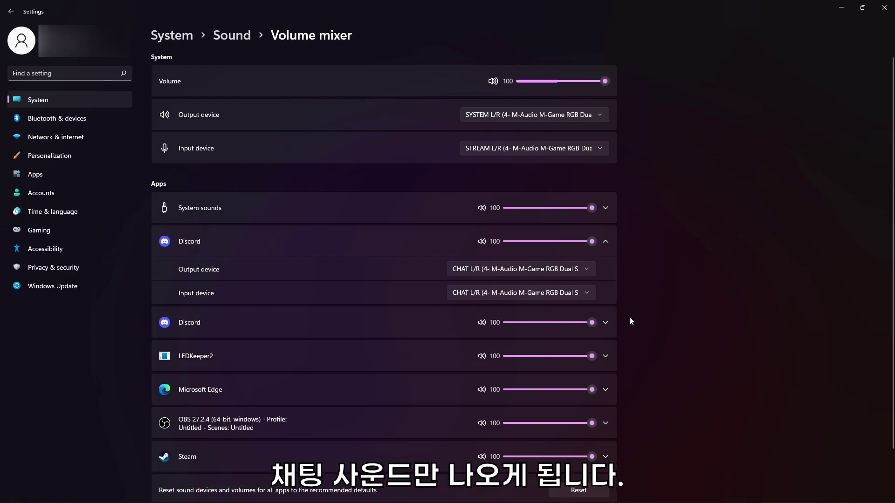
pyautogui.click(609, 242)
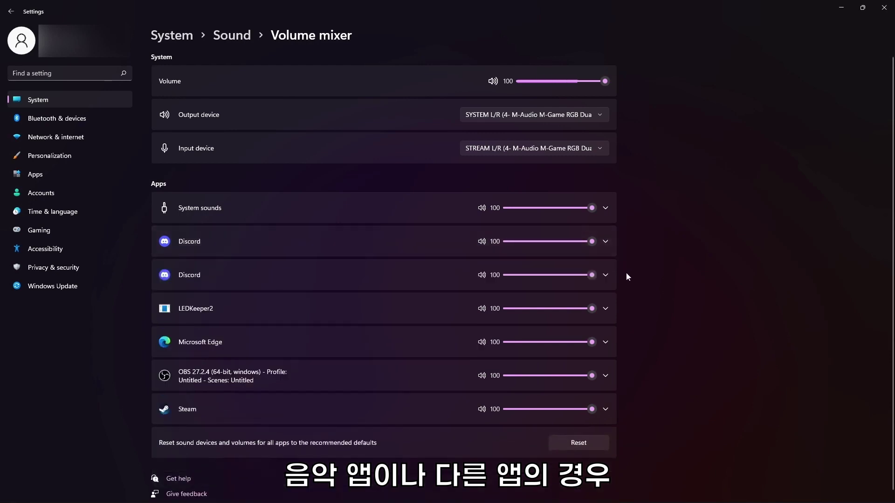
# - Set Microsoft Edge's output device to SYSTEM L/R in the Volume mixer
pyautogui.click(604, 344)
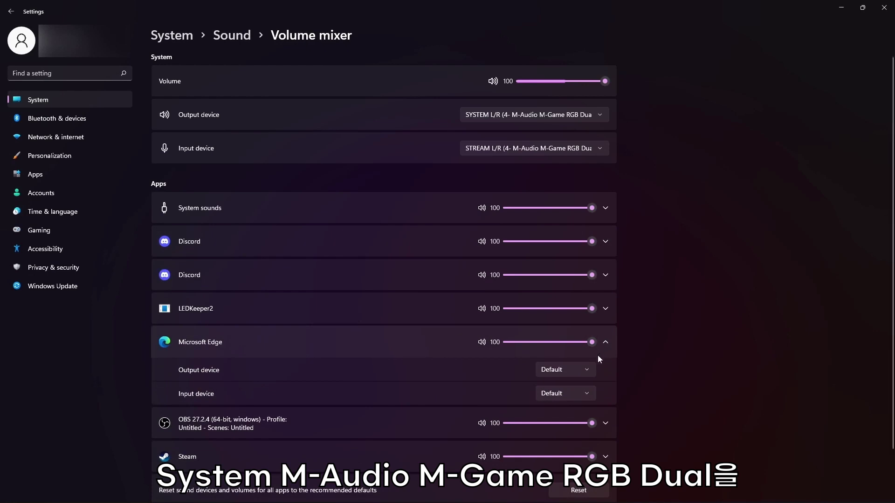
pyautogui.click(592, 368)
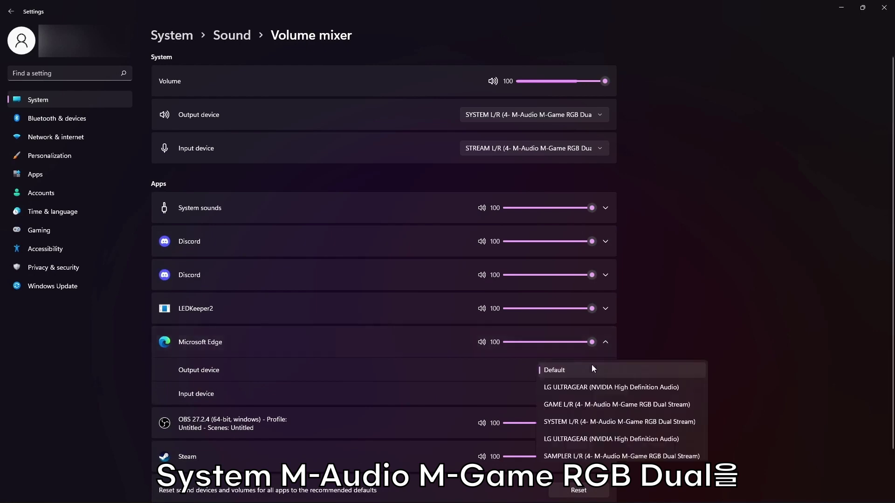
pyautogui.click(629, 422)
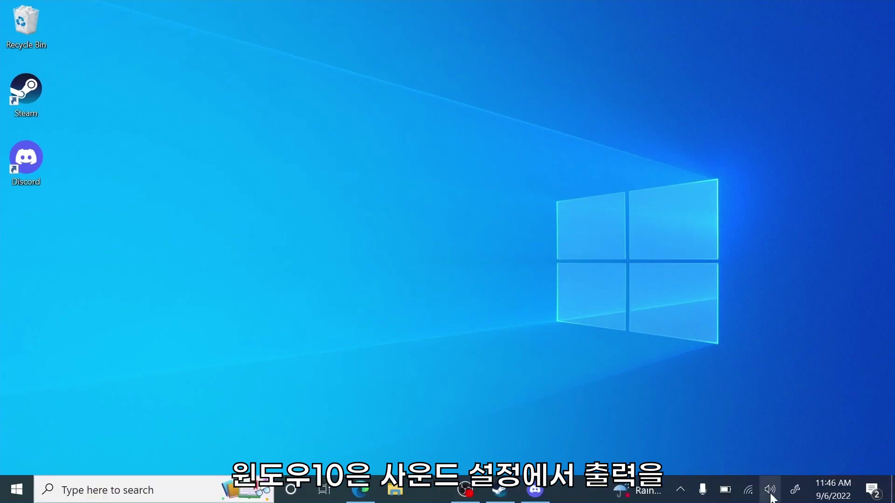
# - Make SYSTEM L/R the default output device in Windows 10 Sound settings
pyautogui.rightClick(770, 499)
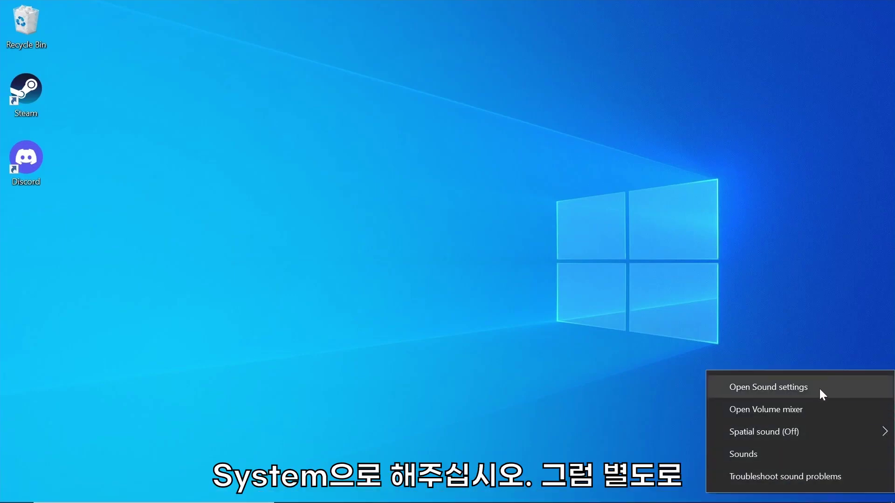
pyautogui.click(819, 389)
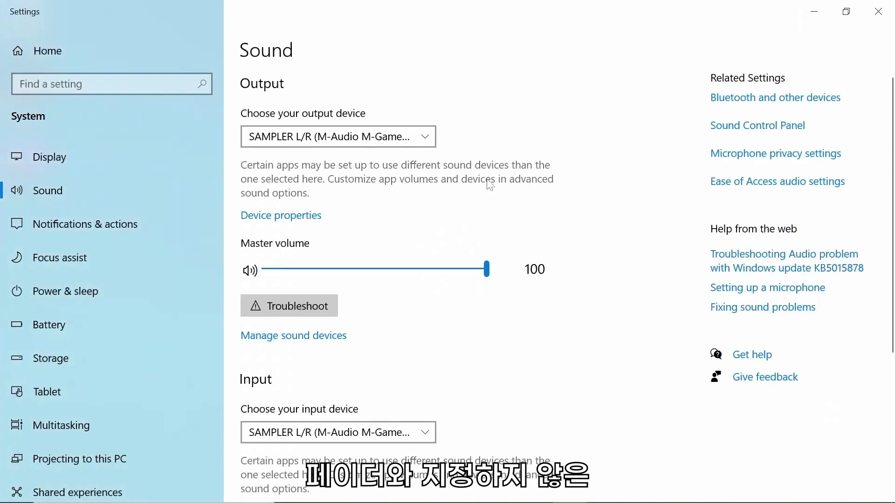
pyautogui.click(414, 137)
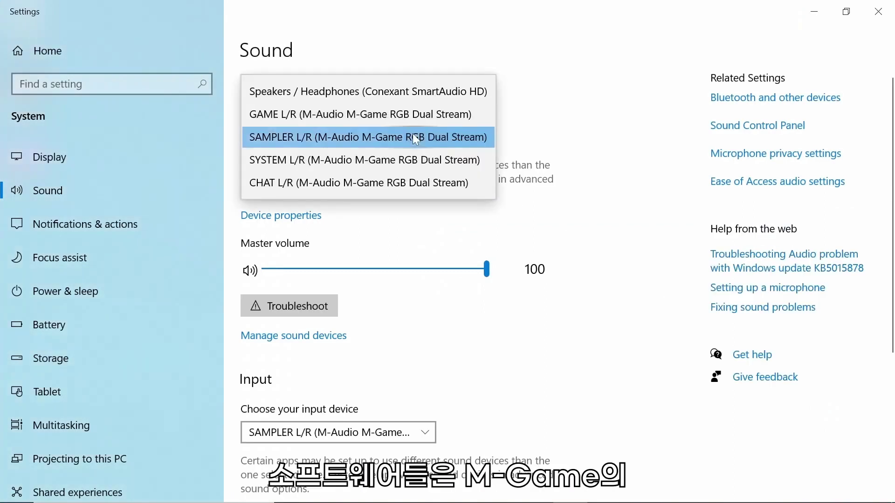
pyautogui.click(400, 162)
# - Make STREAM L/R the default input device
pyautogui.scroll(-5, 614, 210)
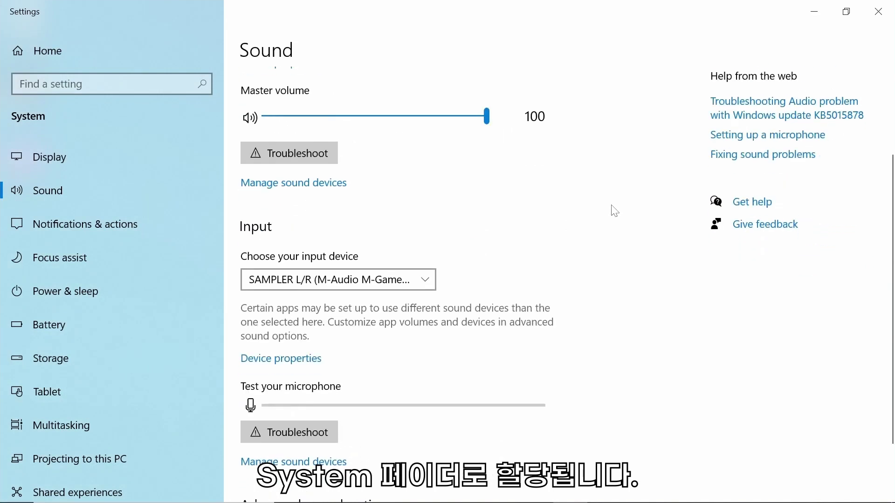
pyautogui.click(416, 179)
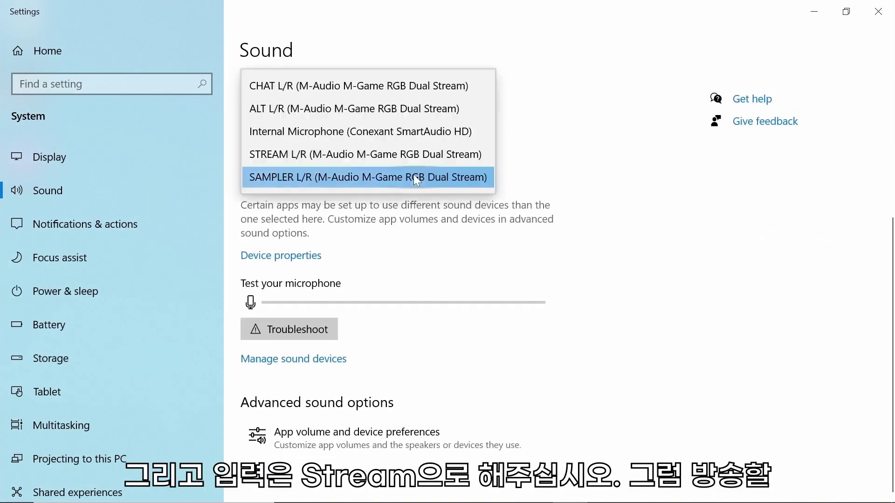
pyautogui.click(365, 157)
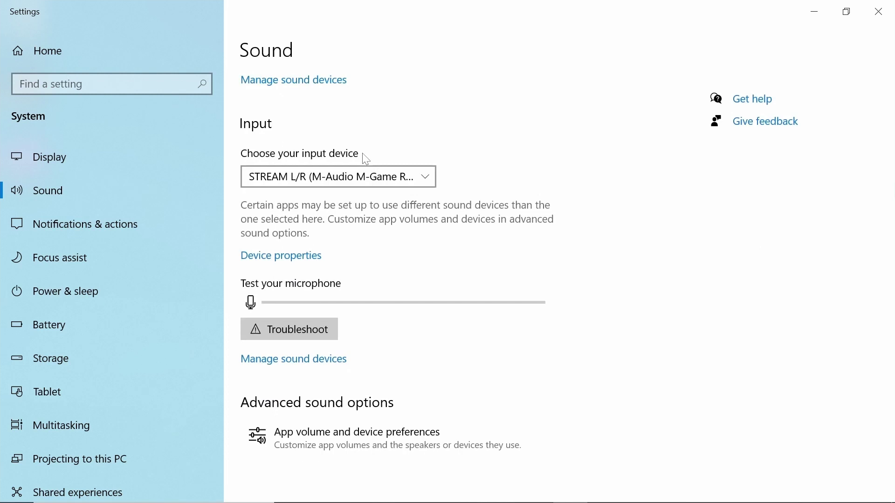
pyautogui.click(444, 438)
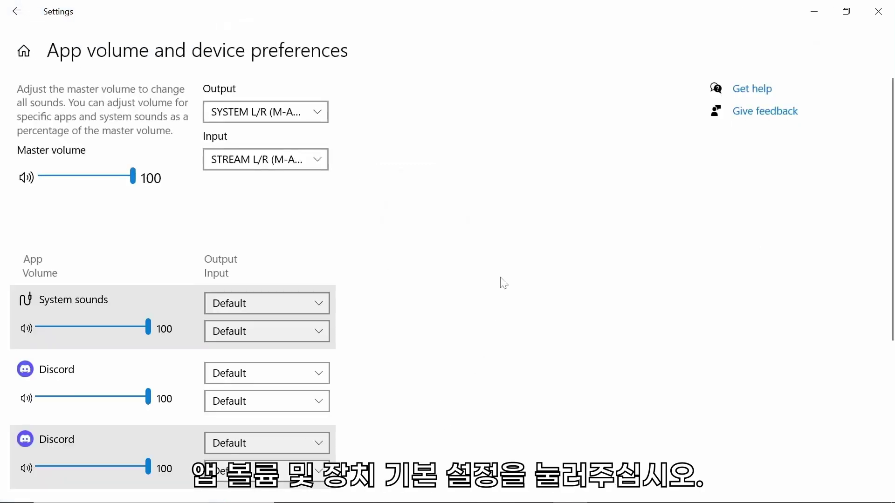
# - Scroll through the App volume and device preferences list of running apps
pyautogui.scroll(-3, 503, 283)
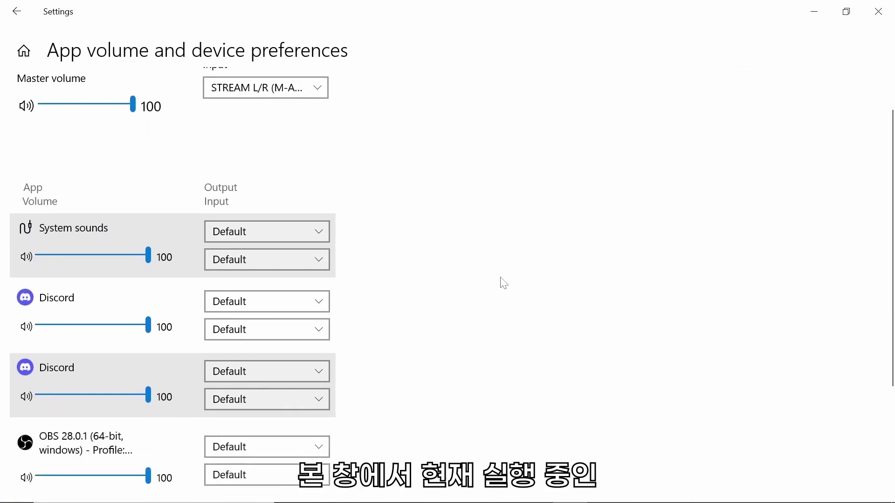